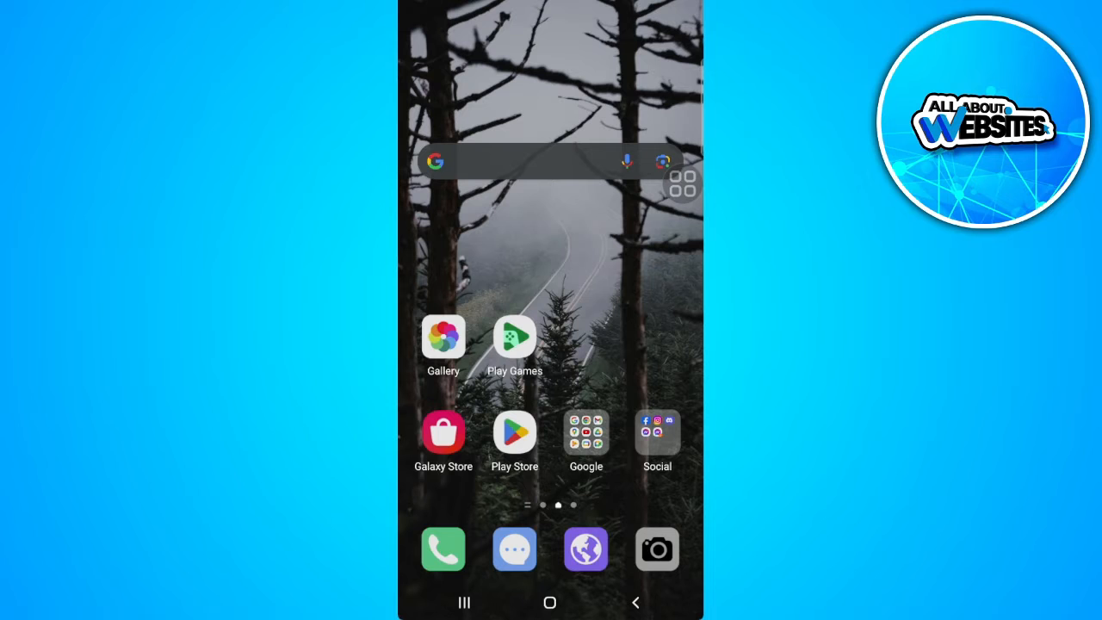
# - Launch Instagram from the Social folder and go to your own profile page
pyautogui.click(656, 432)
pyautogui.click(550, 229)
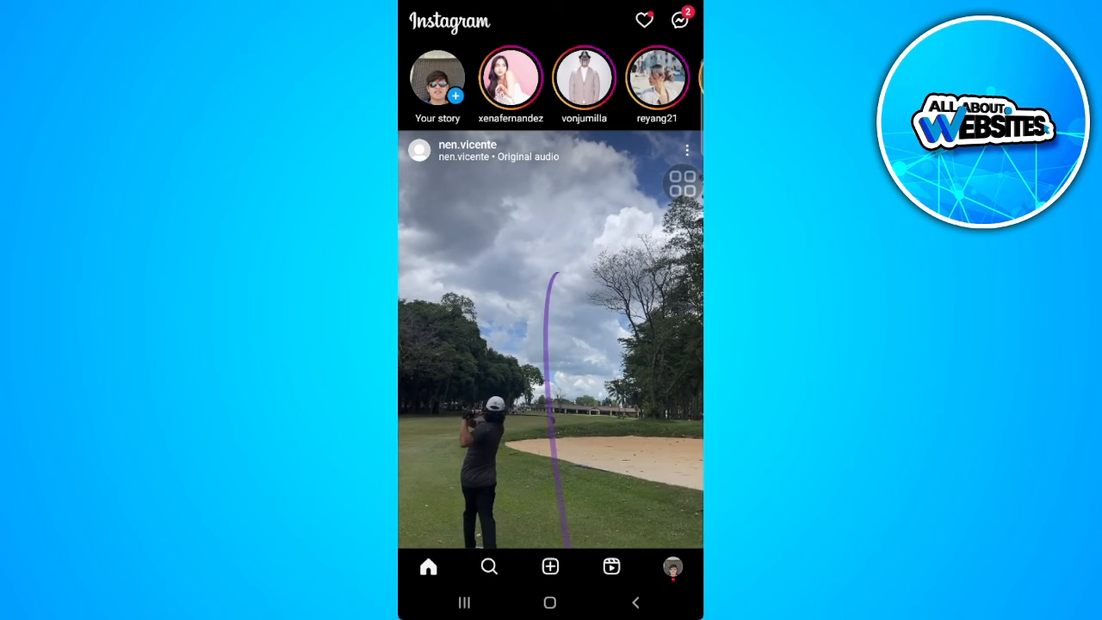
pyautogui.click(672, 566)
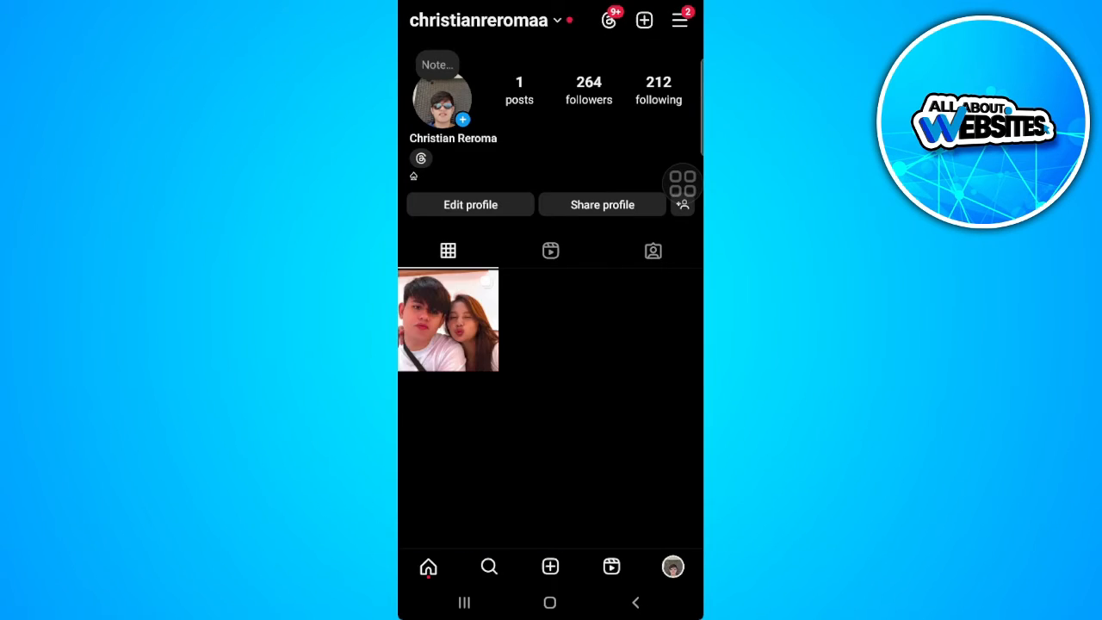
# - Reach Messages and story replies via the menu's Settings and privacy page
pyautogui.click(679, 20)
pyautogui.click(491, 379)
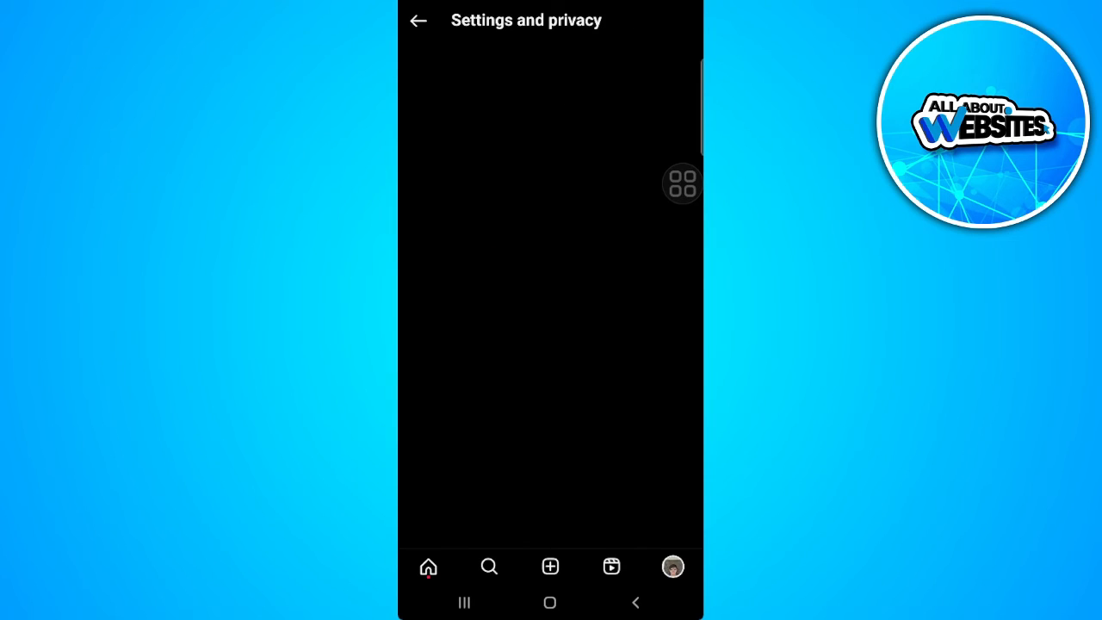
pyautogui.scroll(-5, 551, 345)
pyautogui.scroll(-3, 551, 344)
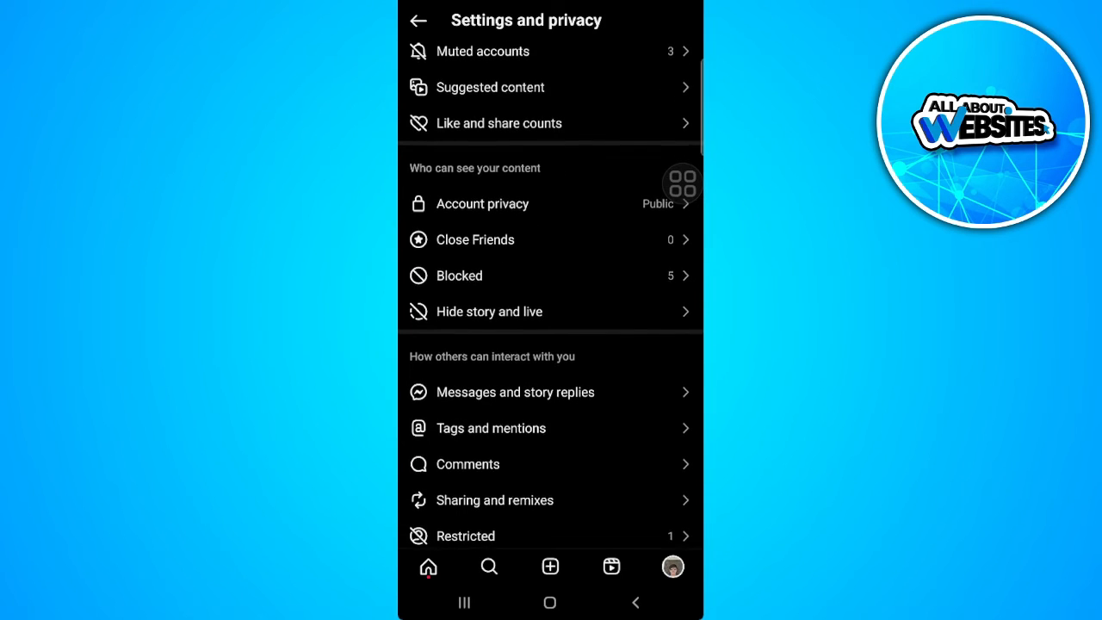
pyautogui.click(514, 392)
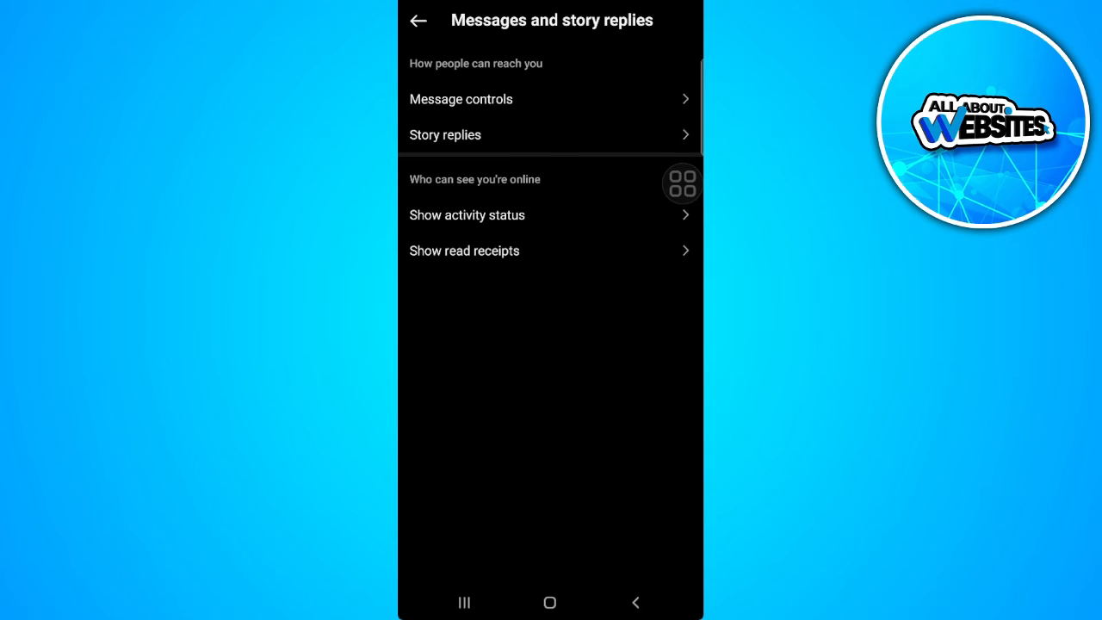
# - Confirm followers and others on Instagram both deliver to Message requests under Message controls
pyautogui.click(516, 99)
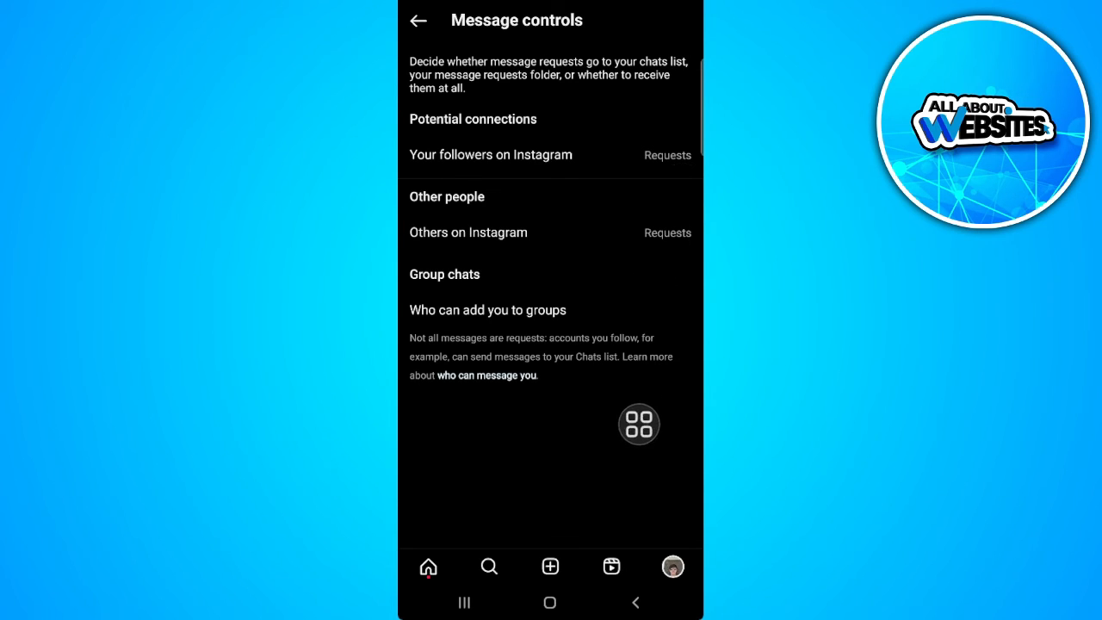
pyautogui.click(491, 154)
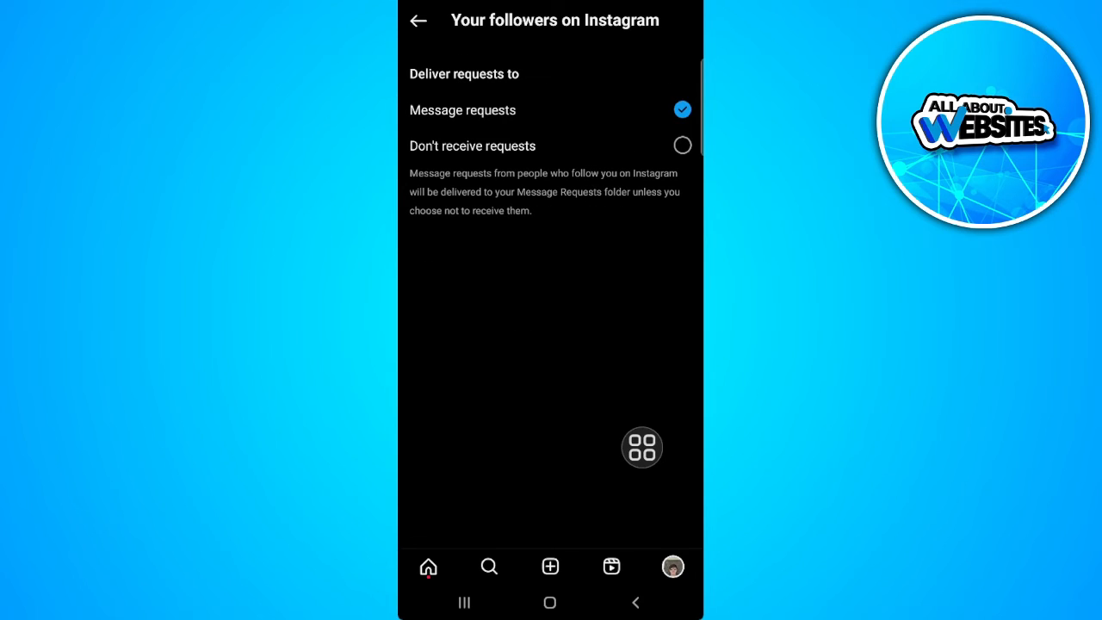
pyautogui.click(636, 602)
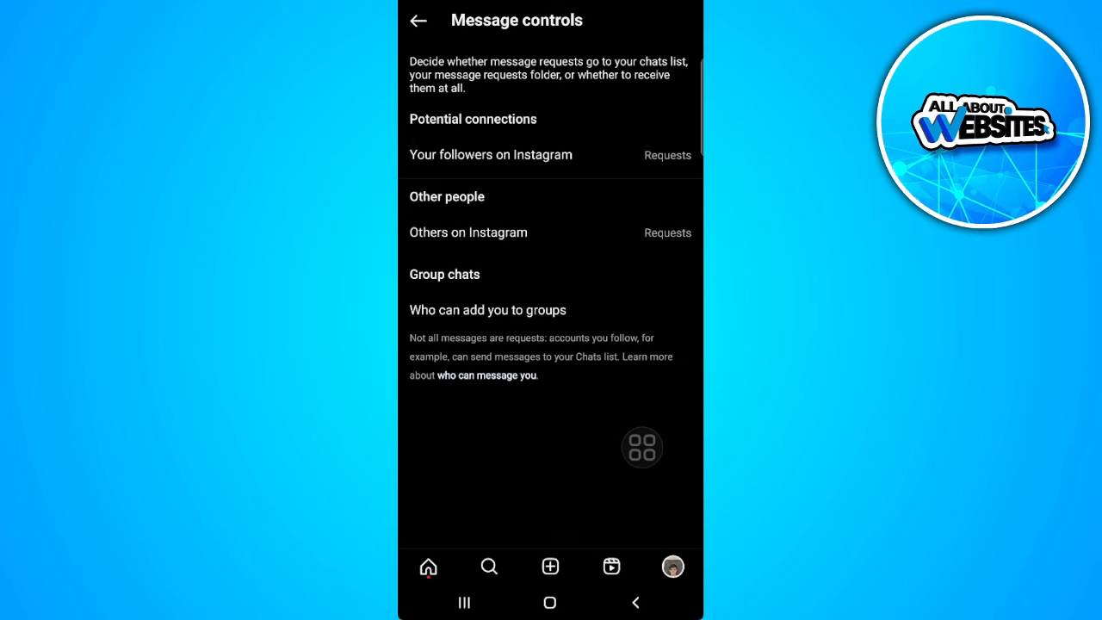
pyautogui.click(469, 232)
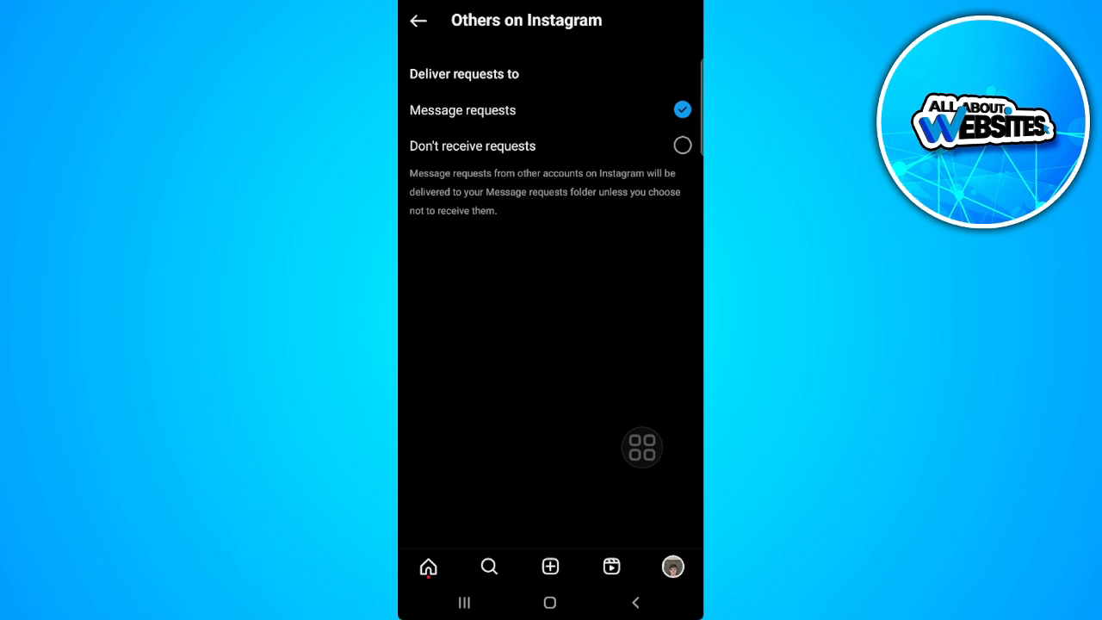
pyautogui.click(635, 602)
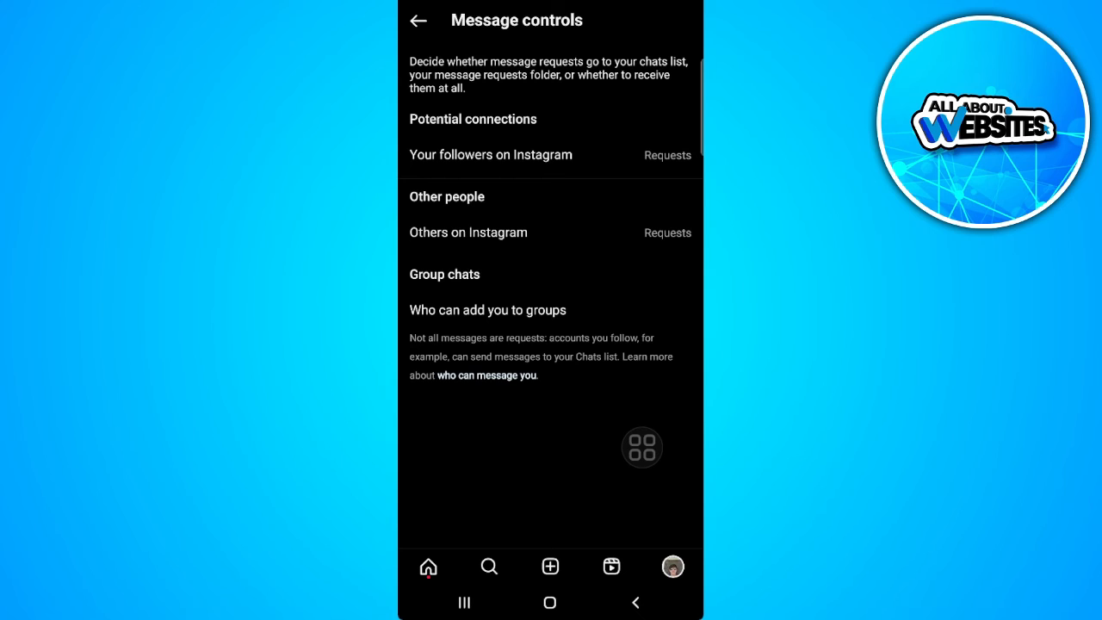